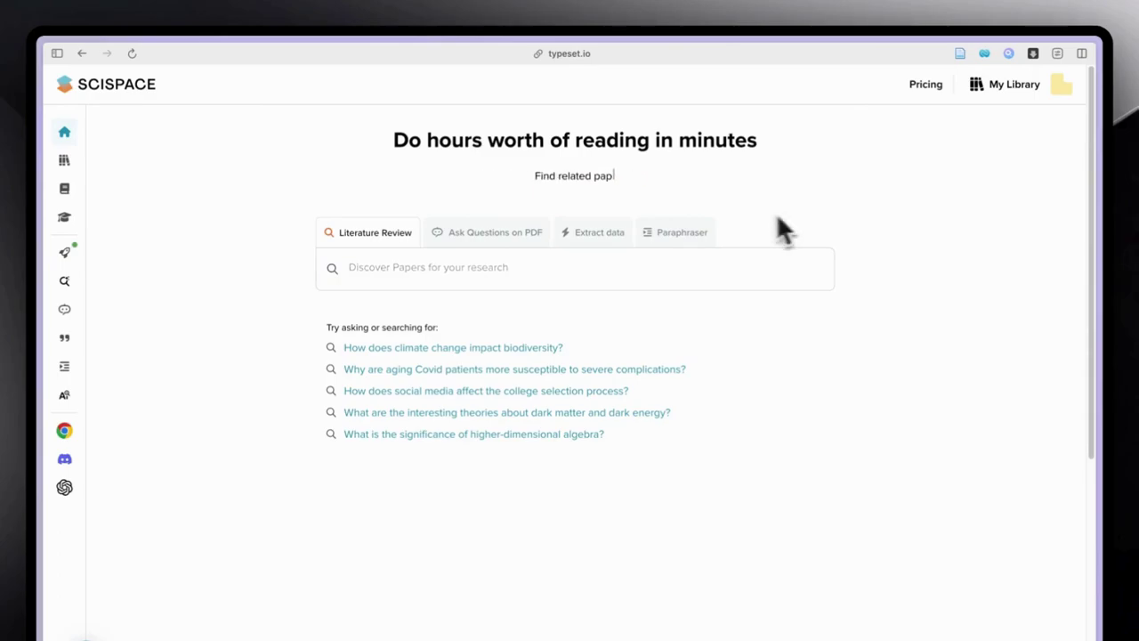
# Search 'How does climate change impact biodiversity?', then review the insight summary and the papers table.
pyautogui.click(89, 163)
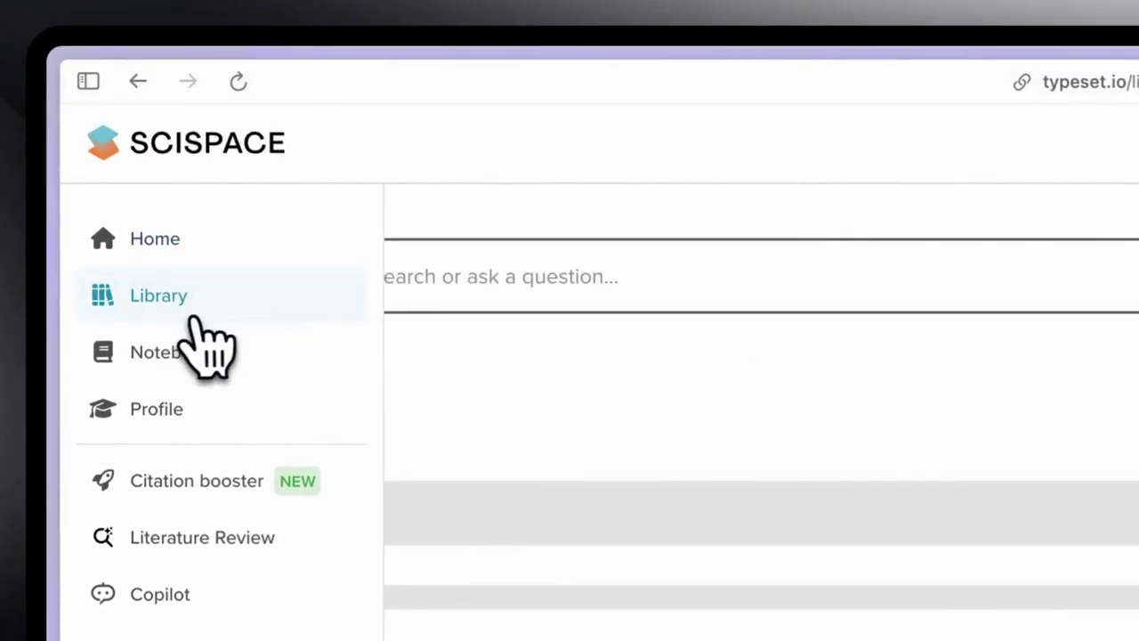
pyautogui.click(151, 239)
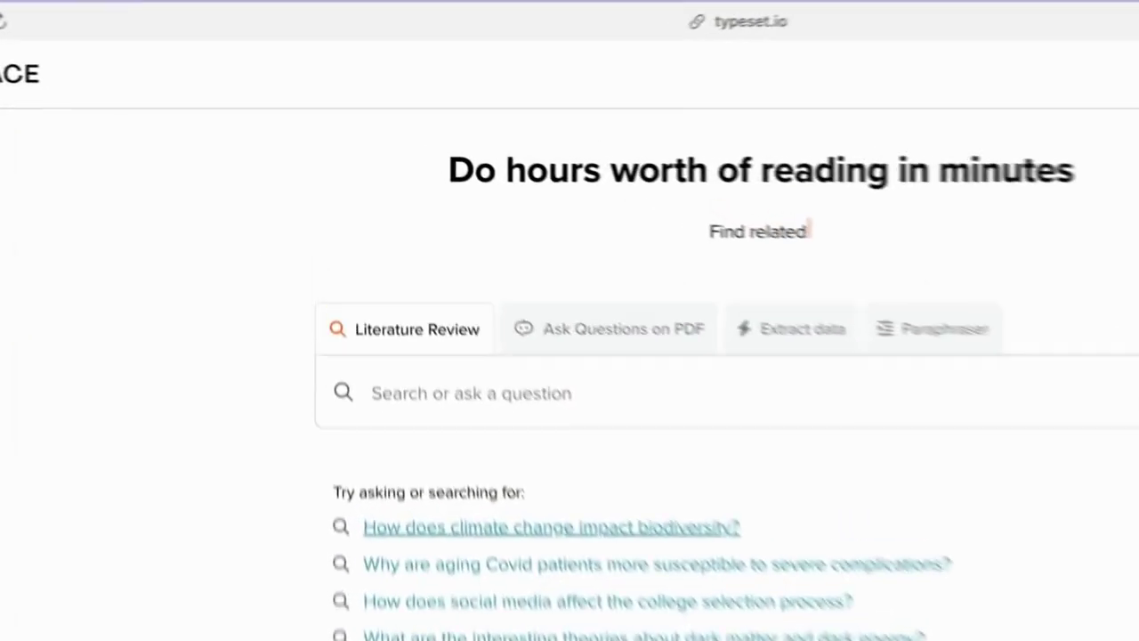
pyautogui.click(453, 347)
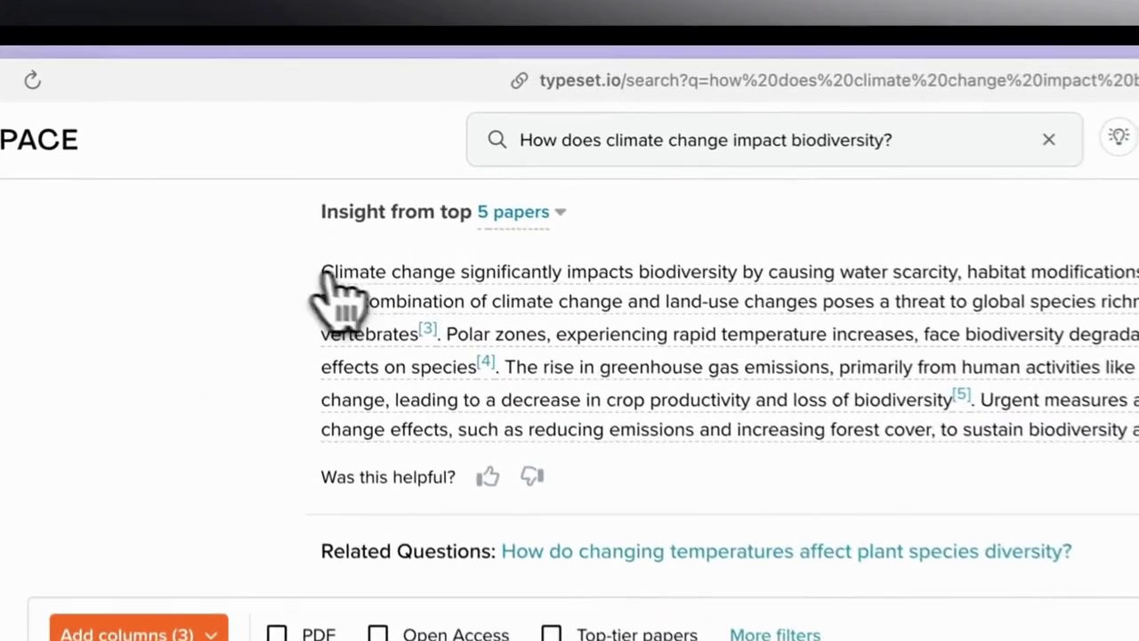
pyautogui.moveTo(325, 271); pyautogui.dragTo(1138, 432)
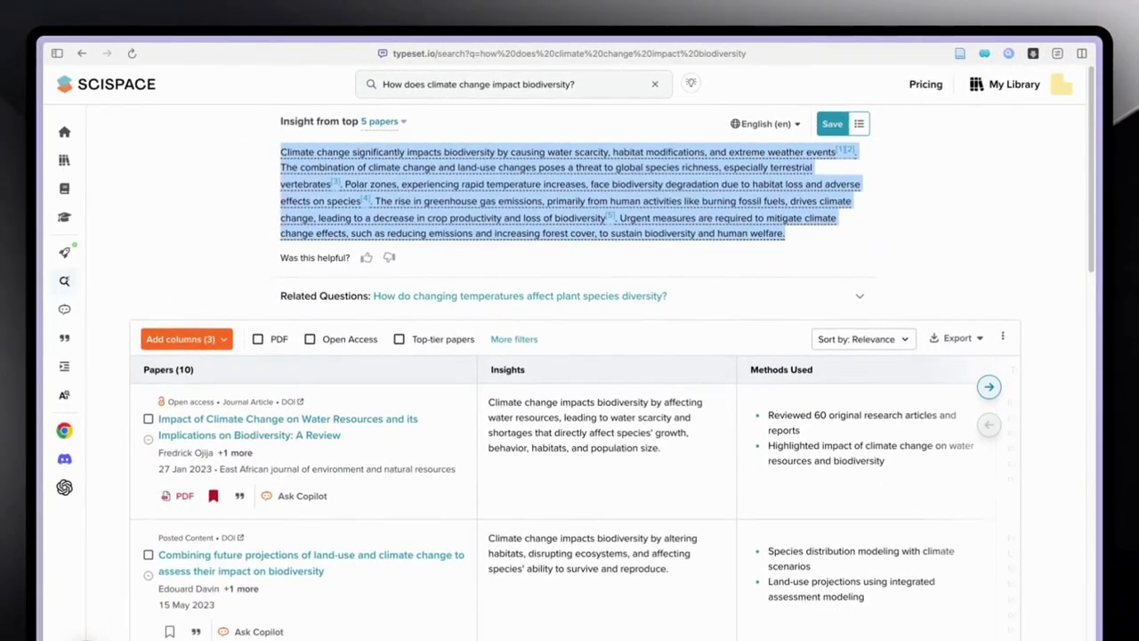
pyautogui.scroll(-3, 309, 460)
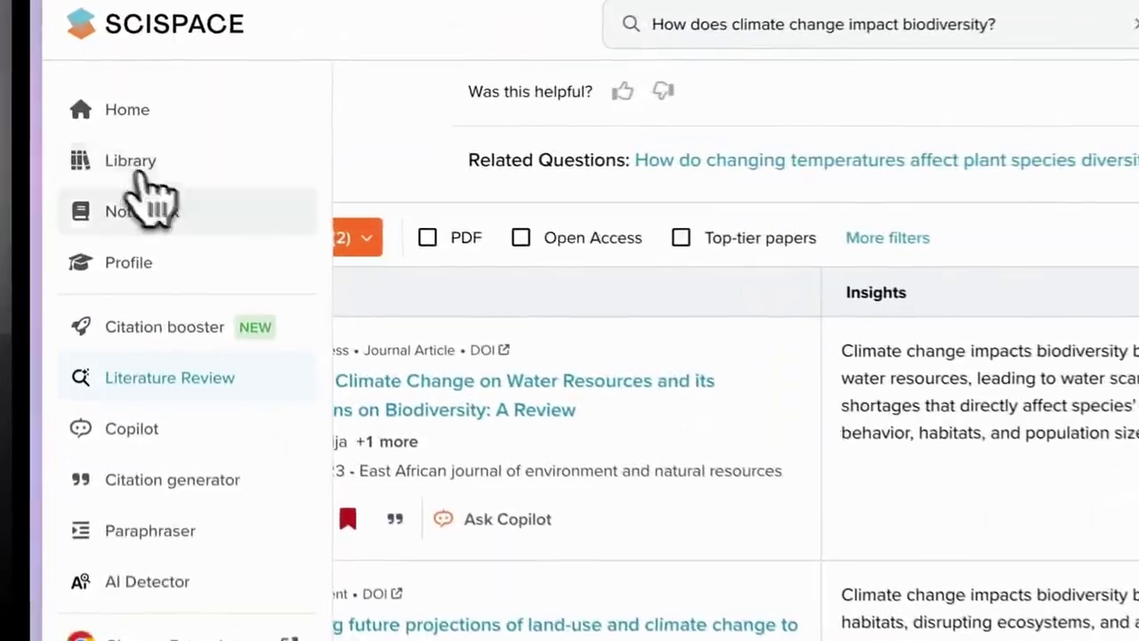
pyautogui.click(124, 142)
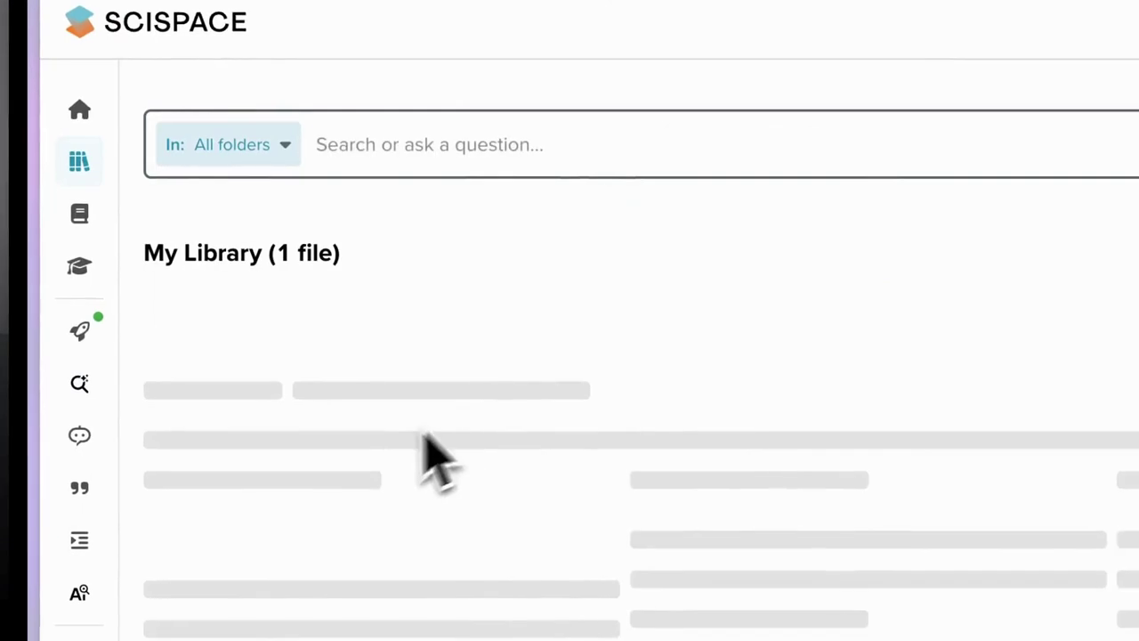
pyautogui.click(321, 345)
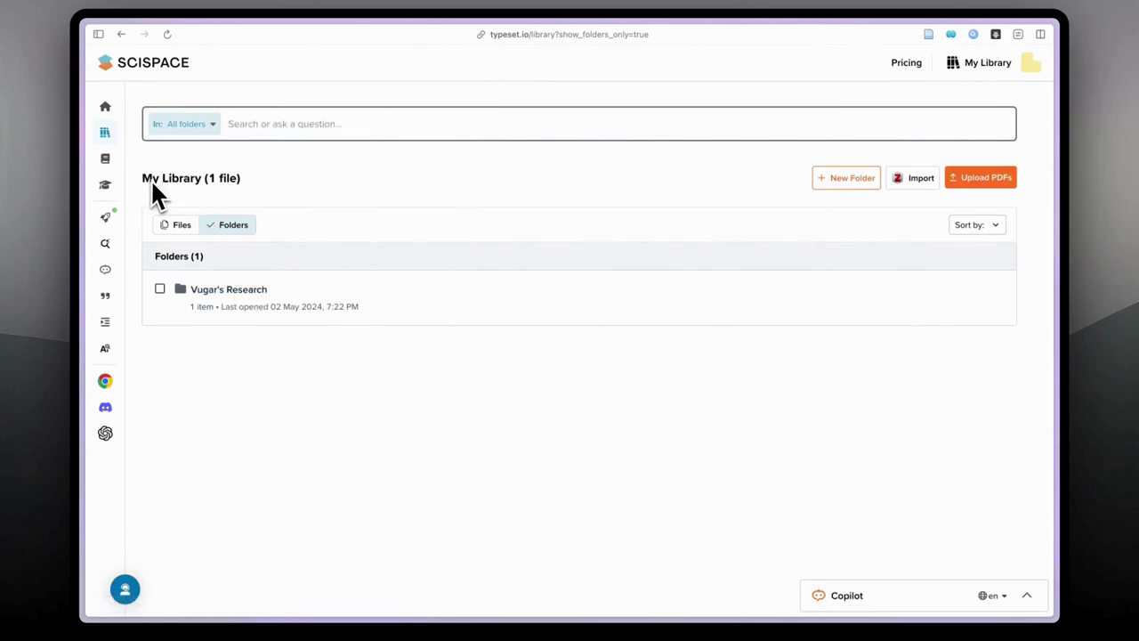
pyautogui.moveTo(116, 161)
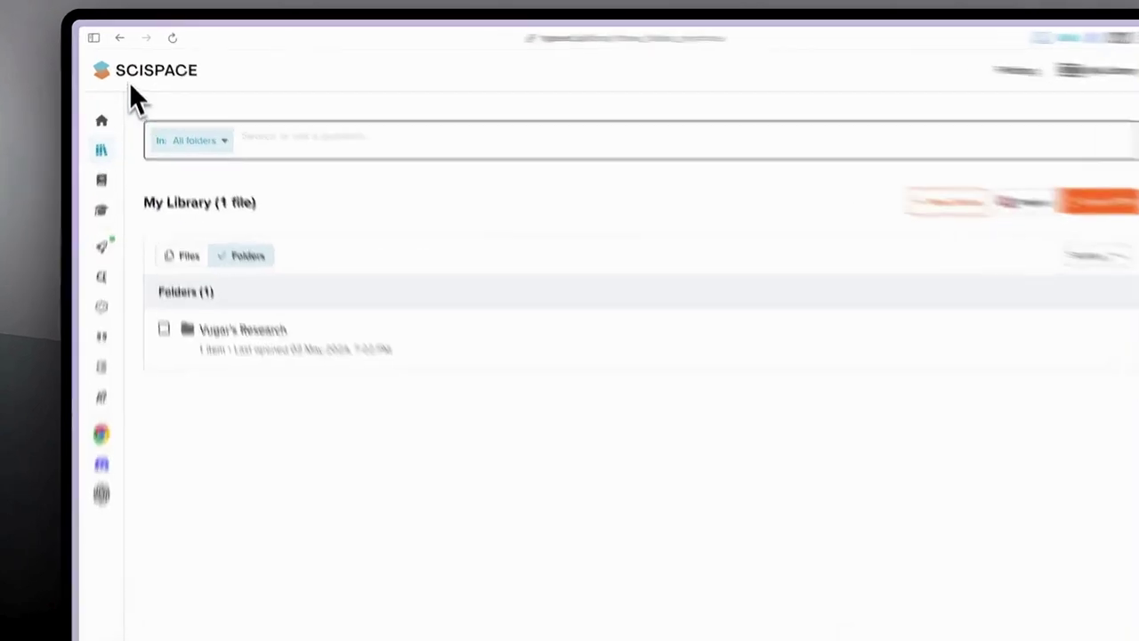
pyautogui.click(121, 34)
pyautogui.click(121, 33)
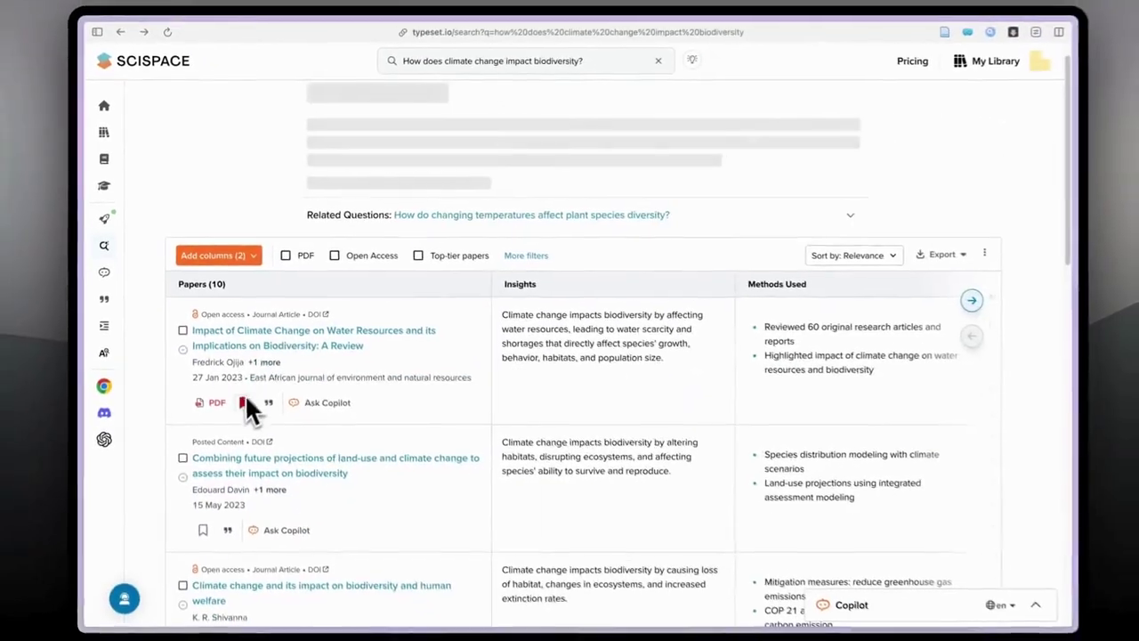
# Bookmark the third paper, on biodiversity and human welfare, into the research folder.
pyautogui.scroll(-4, 264, 463)
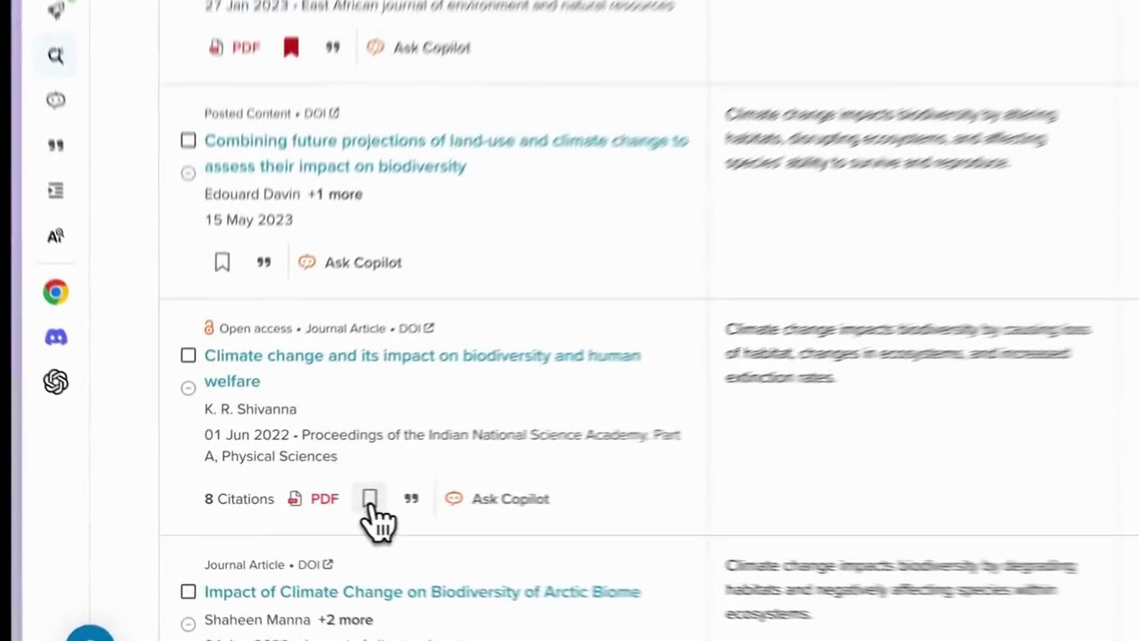
pyautogui.click(369, 500)
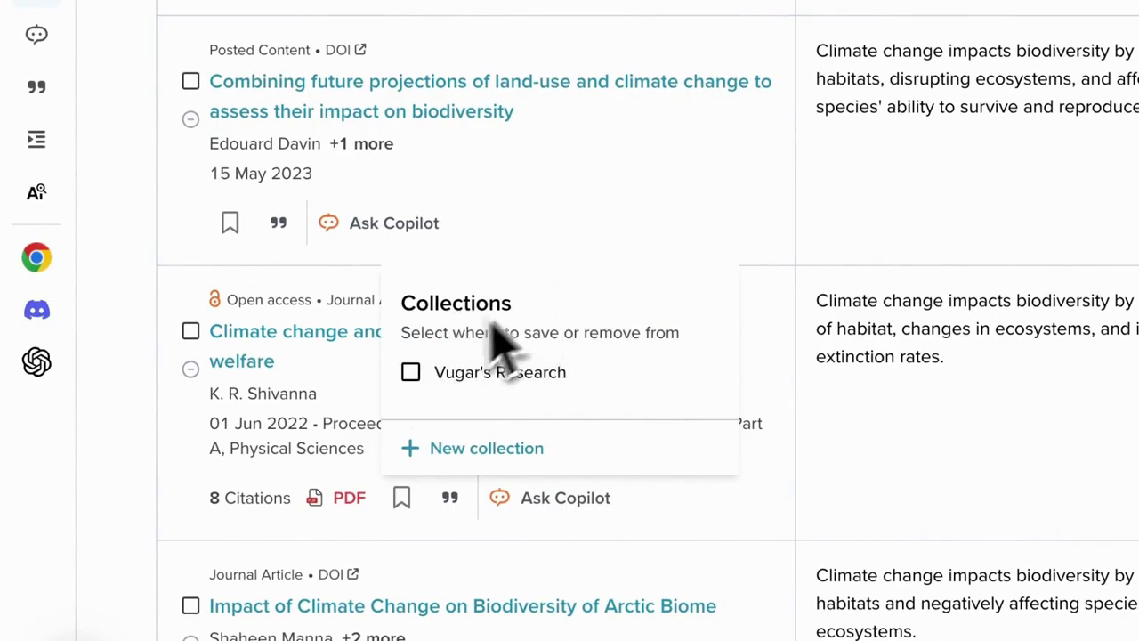
pyautogui.click(411, 374)
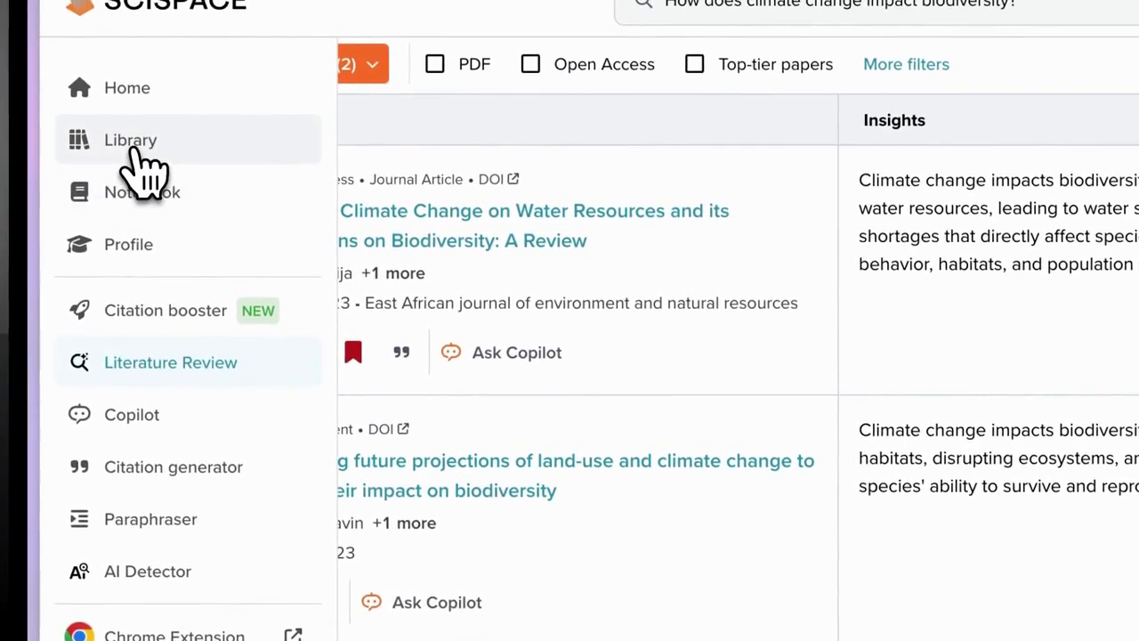
# Open the research folder under Library > Folders and sort its papers A to Z.
pyautogui.click(131, 142)
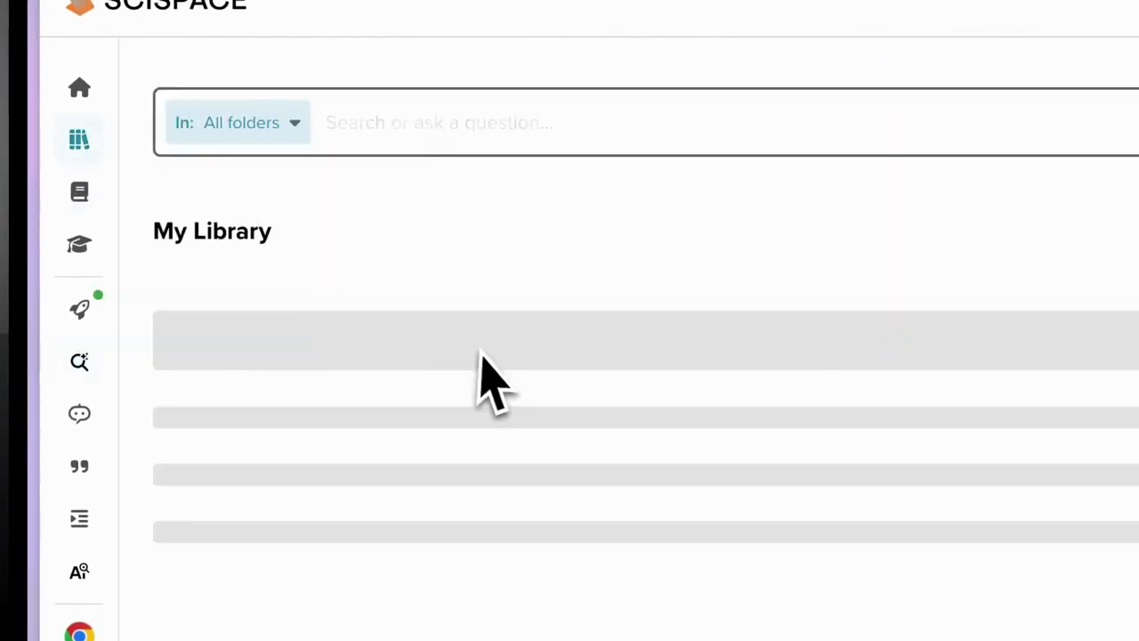
pyautogui.click(363, 329)
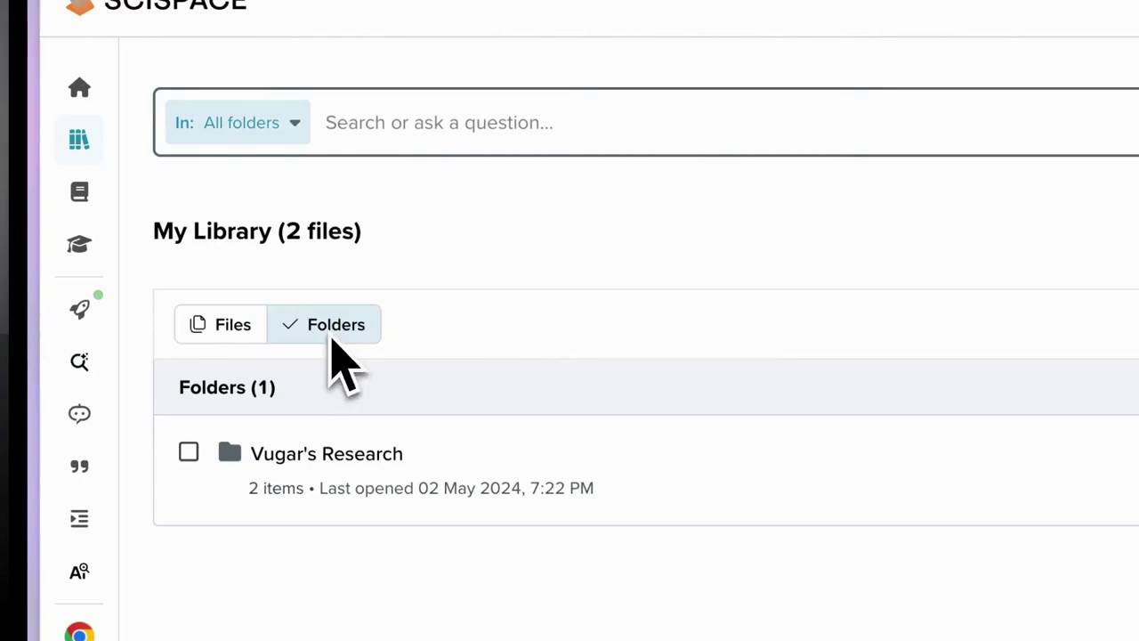
pyautogui.click(325, 454)
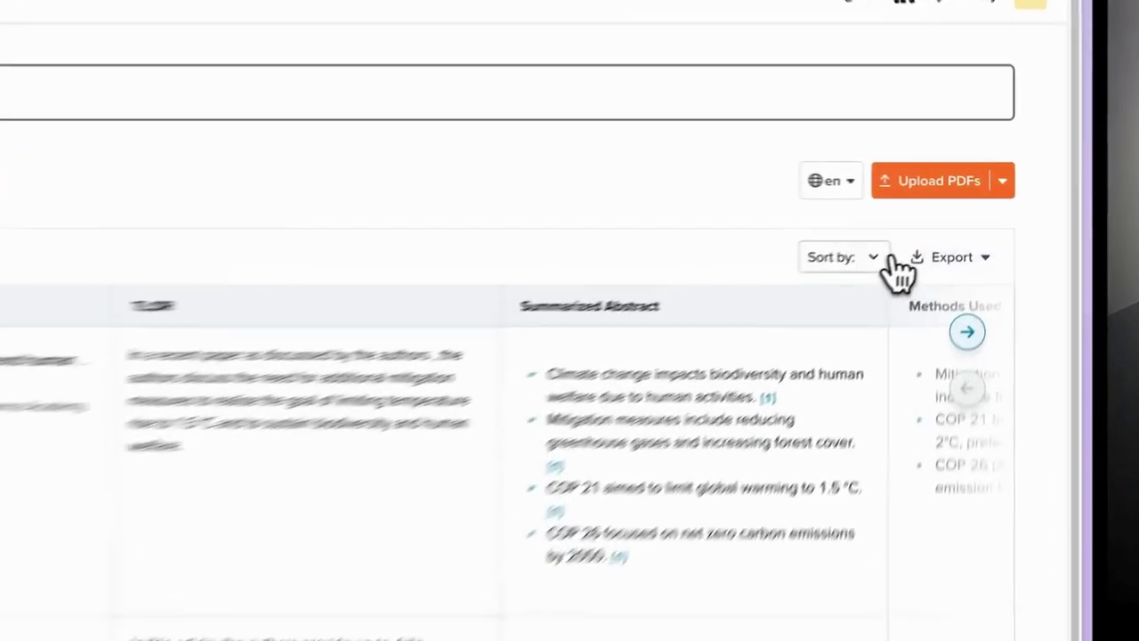
pyautogui.click(922, 225)
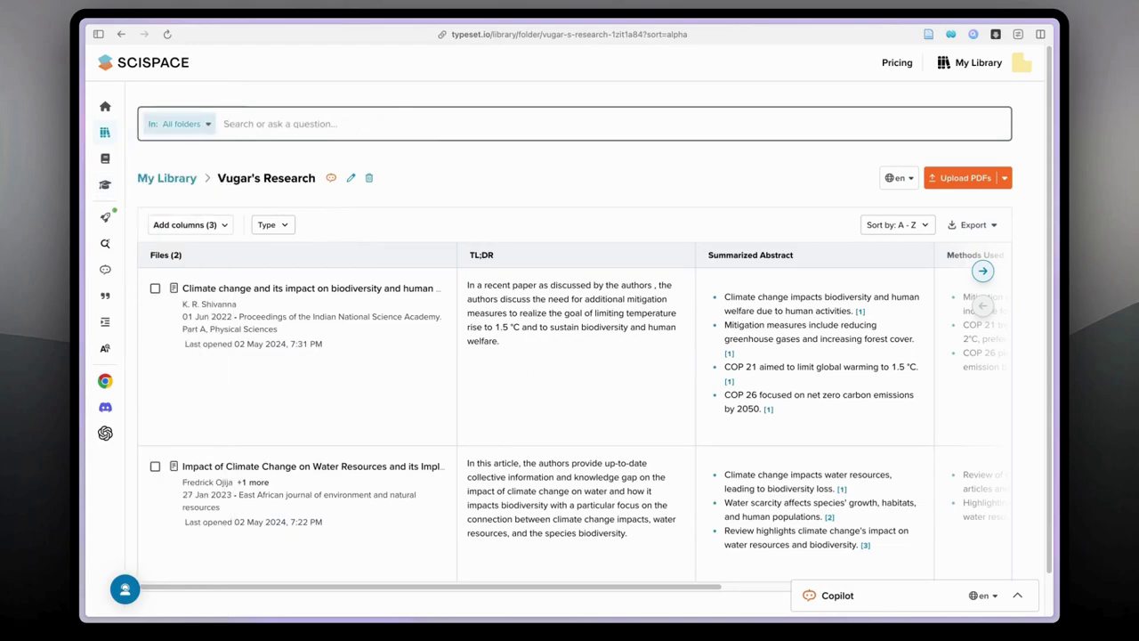
pyautogui.moveTo(116, 157)
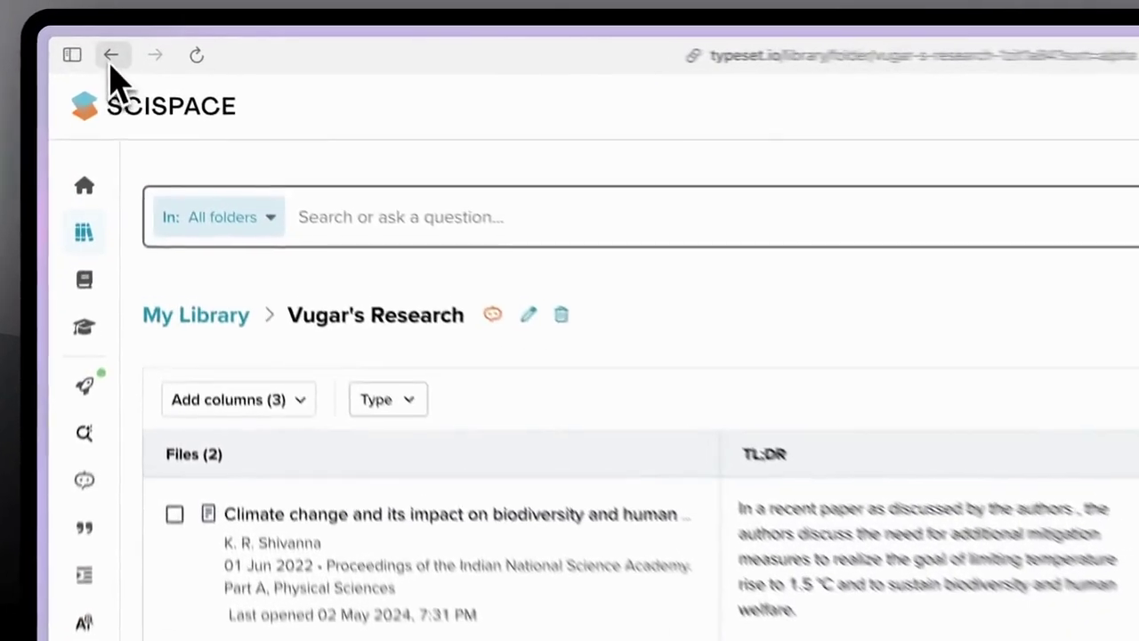
pyautogui.click(121, 34)
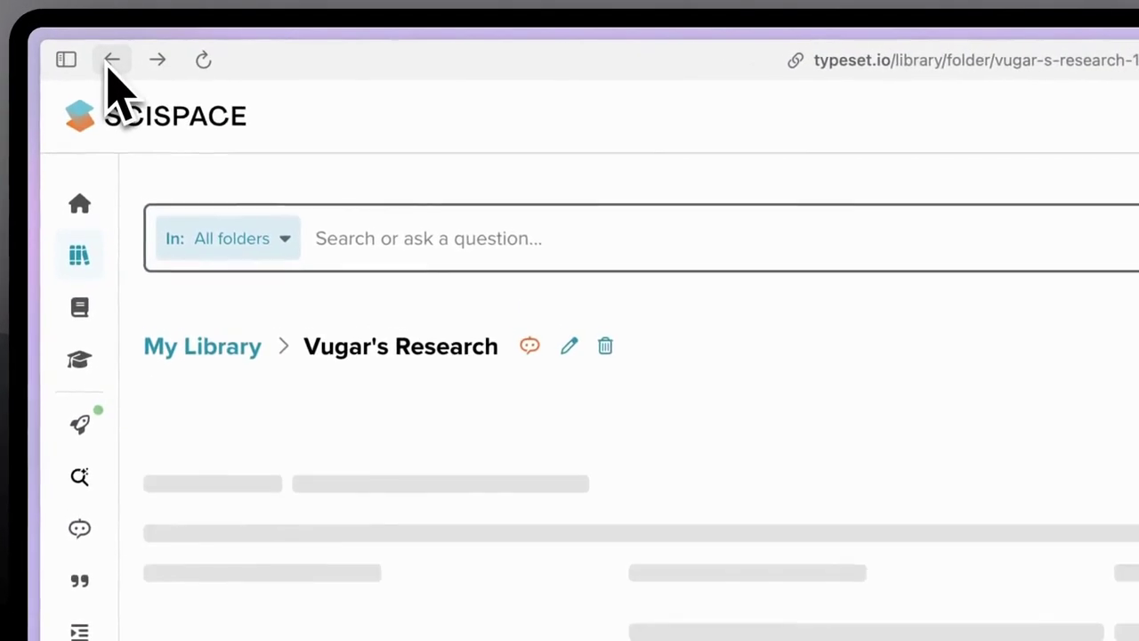
pyautogui.click(109, 60)
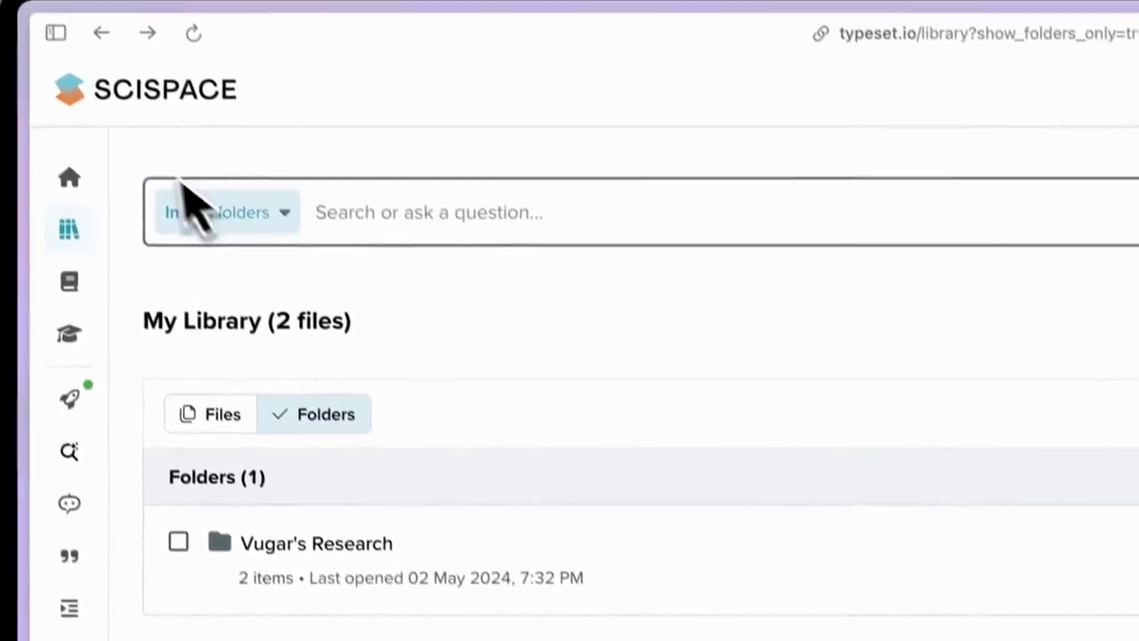
pyautogui.click(101, 33)
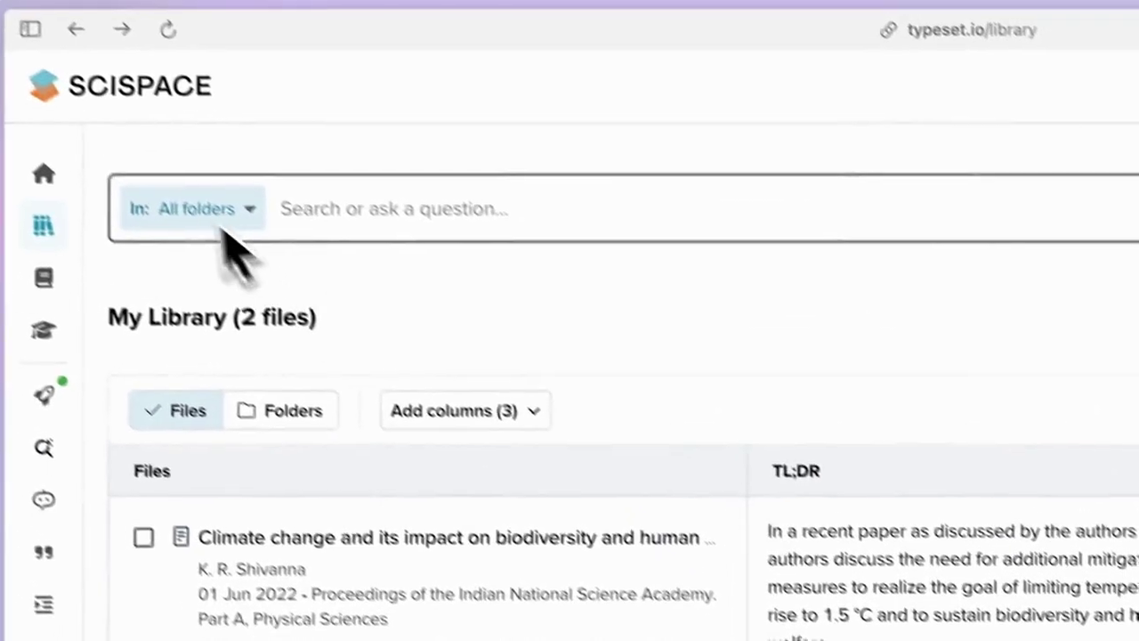
pyautogui.click(109, 56)
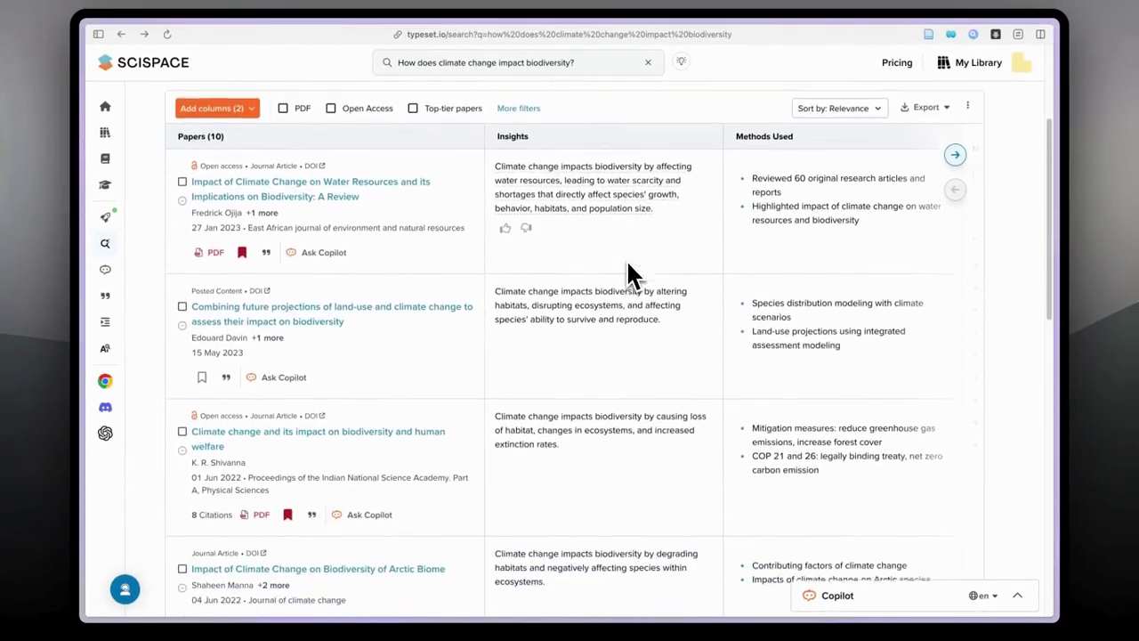
pyautogui.scroll(-2, 623, 316)
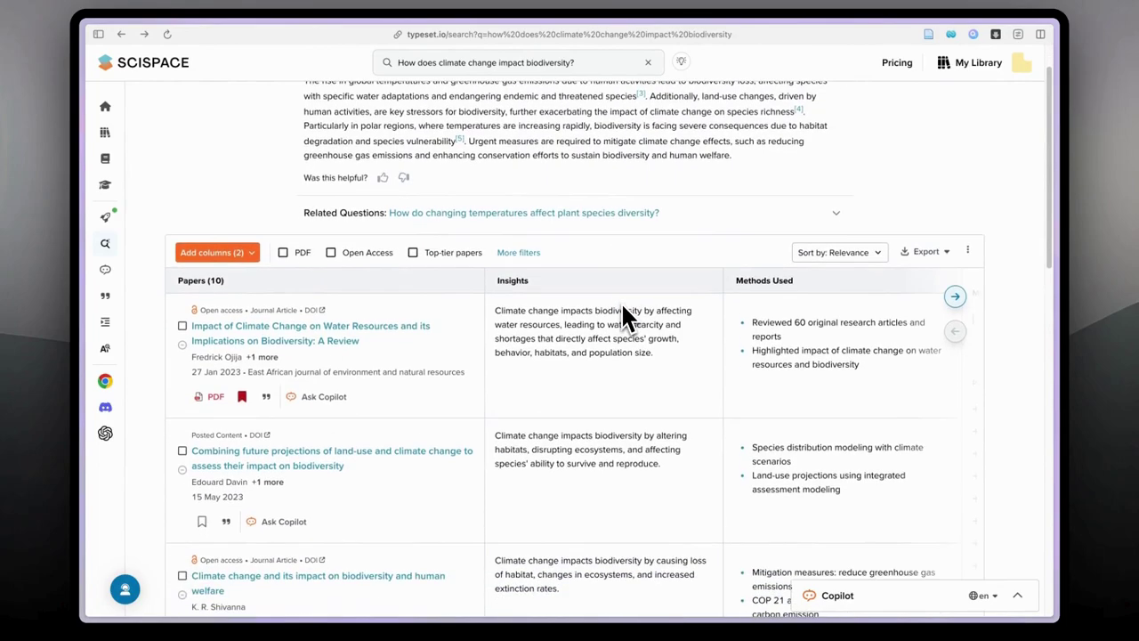
pyautogui.scroll(-6, 627, 316)
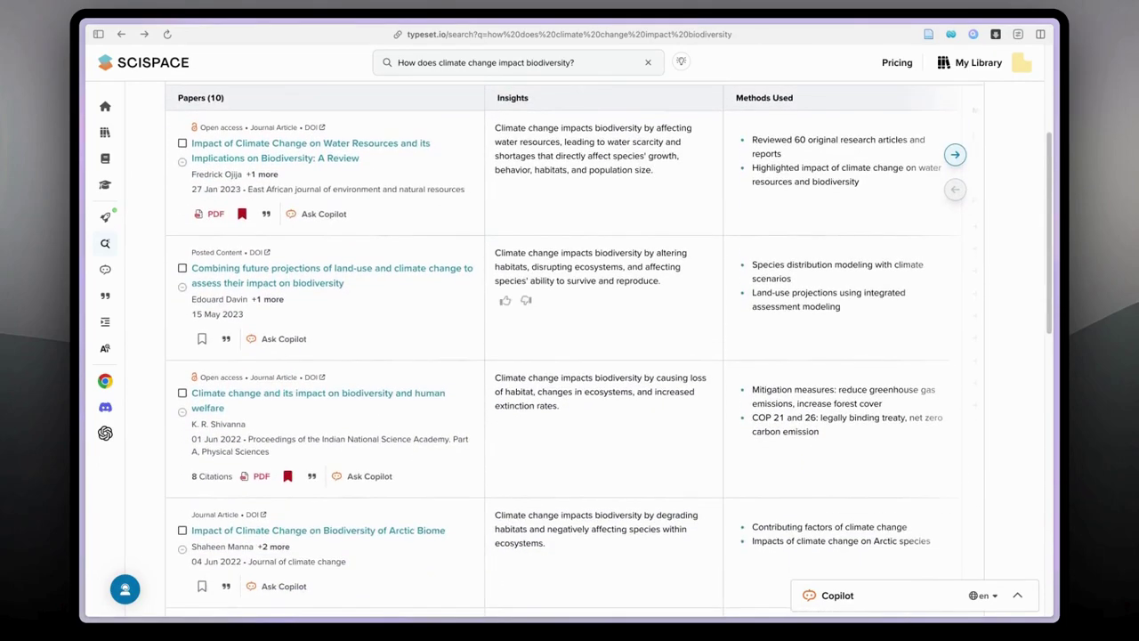
pyautogui.scroll(5, 565, 278)
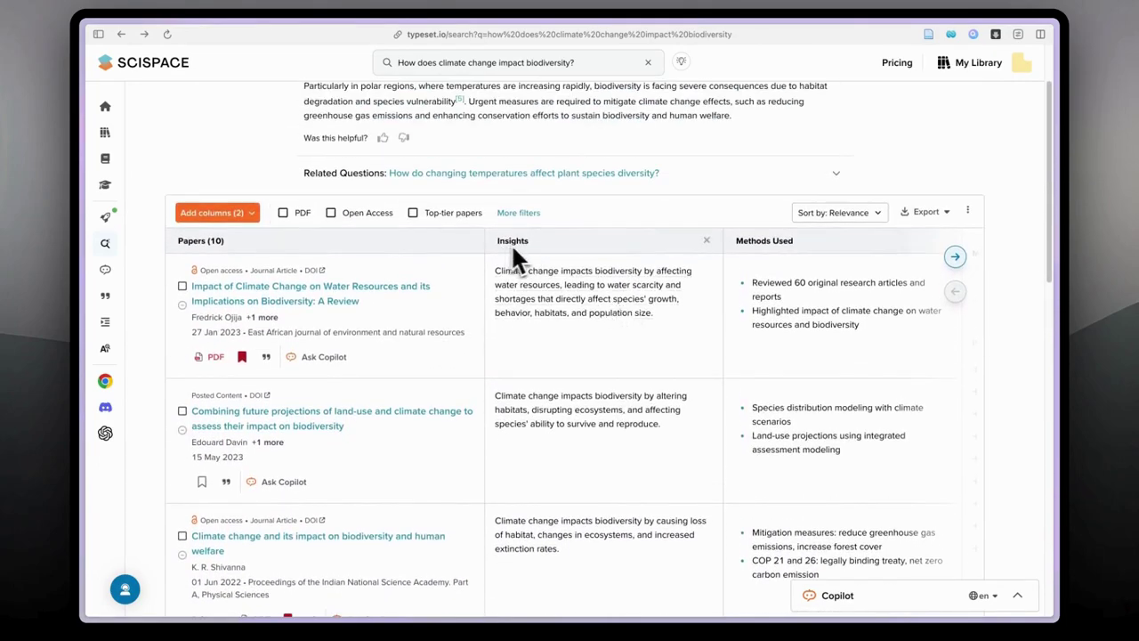
# Browse the Add columns list of available columns for the results table.
pyautogui.click(249, 213)
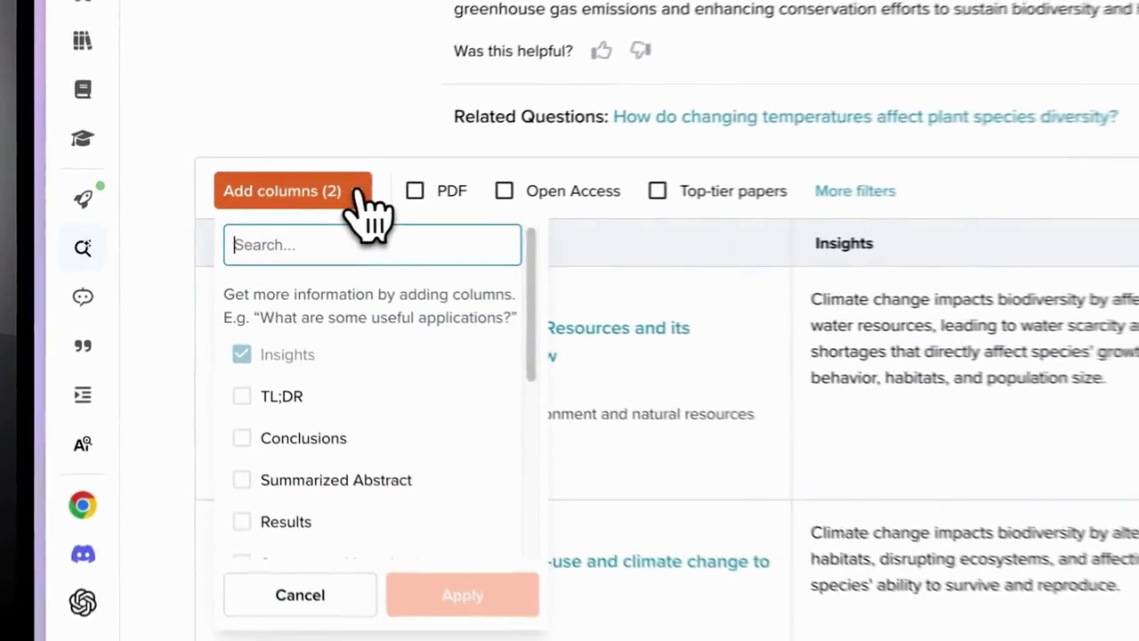
pyautogui.scroll(-3, 241, 319)
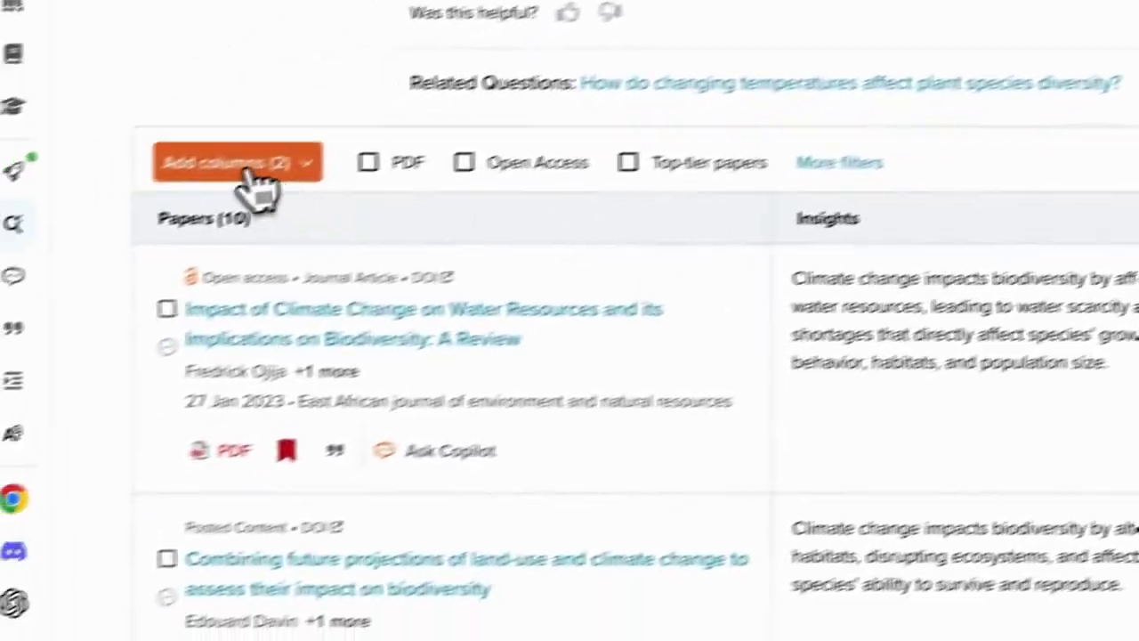
pyautogui.click(247, 169)
pyautogui.scroll(-3, 275, 489)
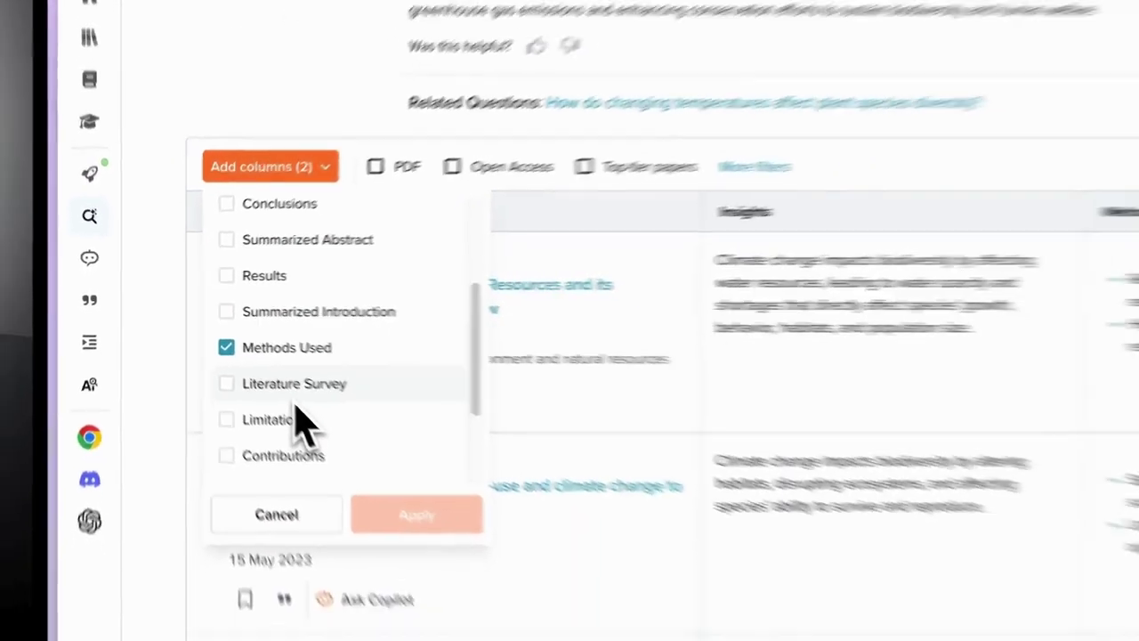
pyautogui.scroll(-3, 302, 425)
pyautogui.scroll(3, 293, 401)
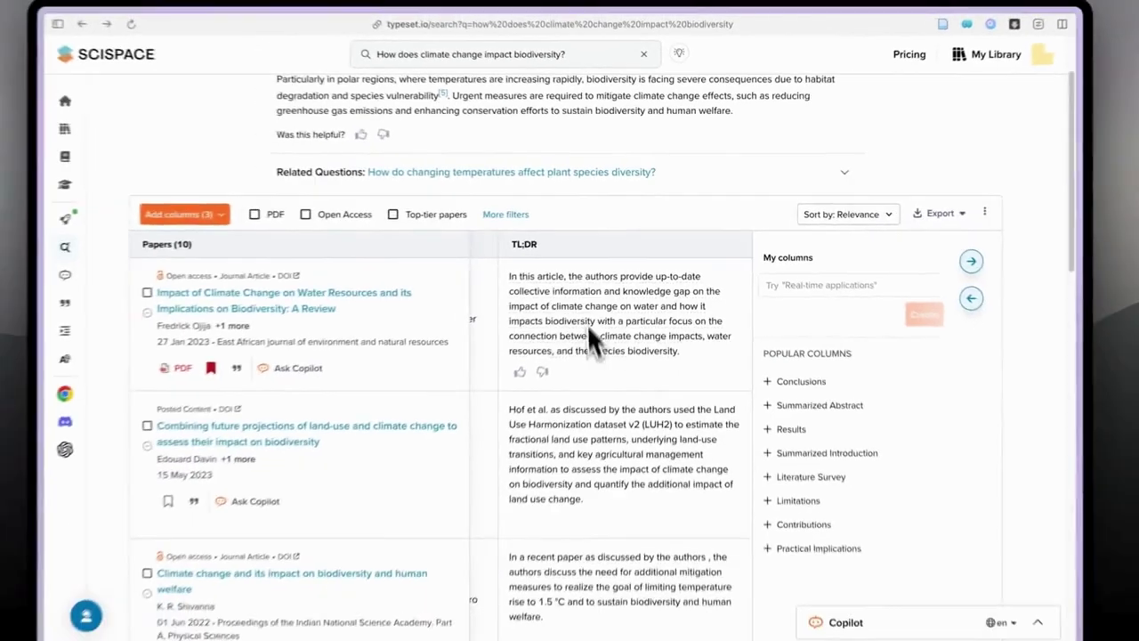
pyautogui.scroll(-3, 596, 356)
pyautogui.scroll(3, 613, 356)
pyautogui.scroll(1, 620, 343)
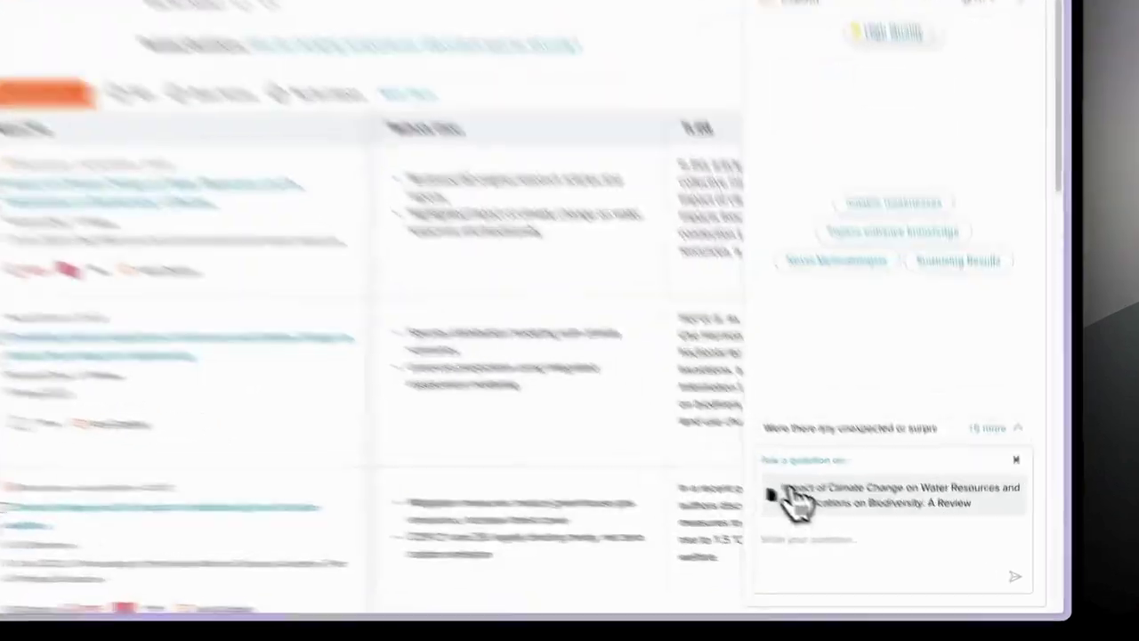
# Collapse the Copilot panel and show the Basic, Premium and Labs & Universities pricing plans.
pyautogui.tripleClick(909, 523)
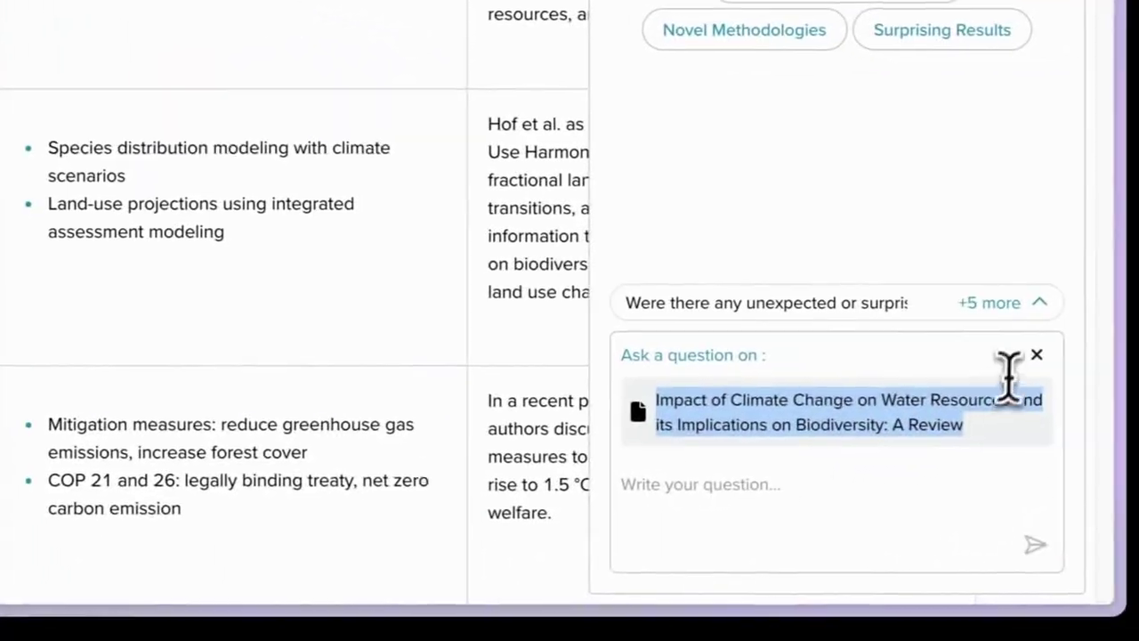
pyautogui.click(957, 420)
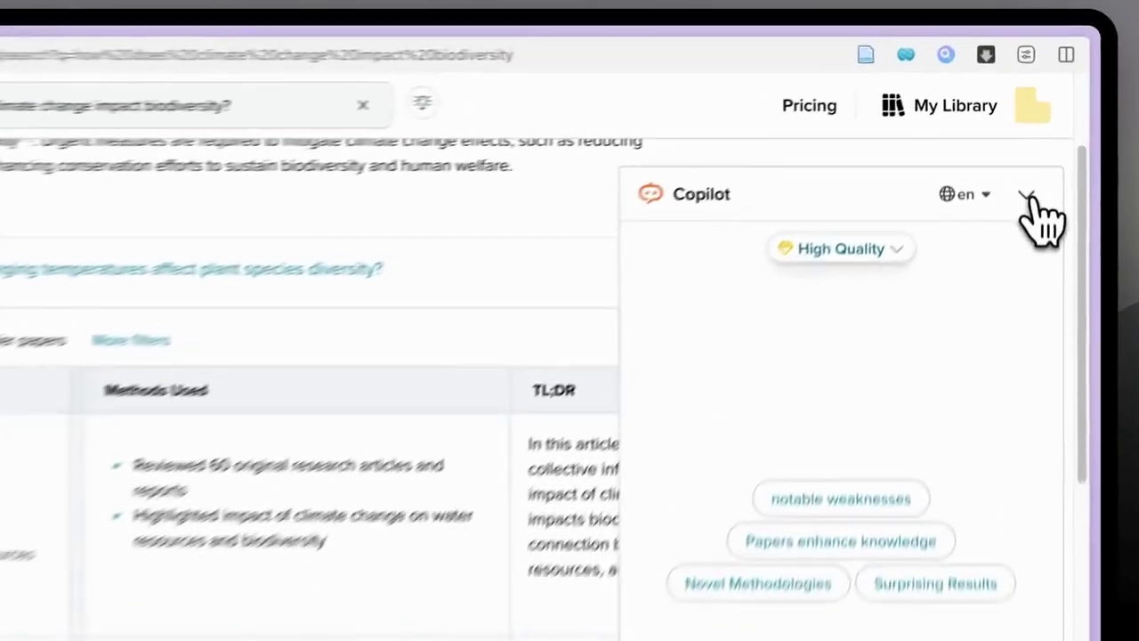
pyautogui.click(1017, 112)
pyautogui.click(897, 62)
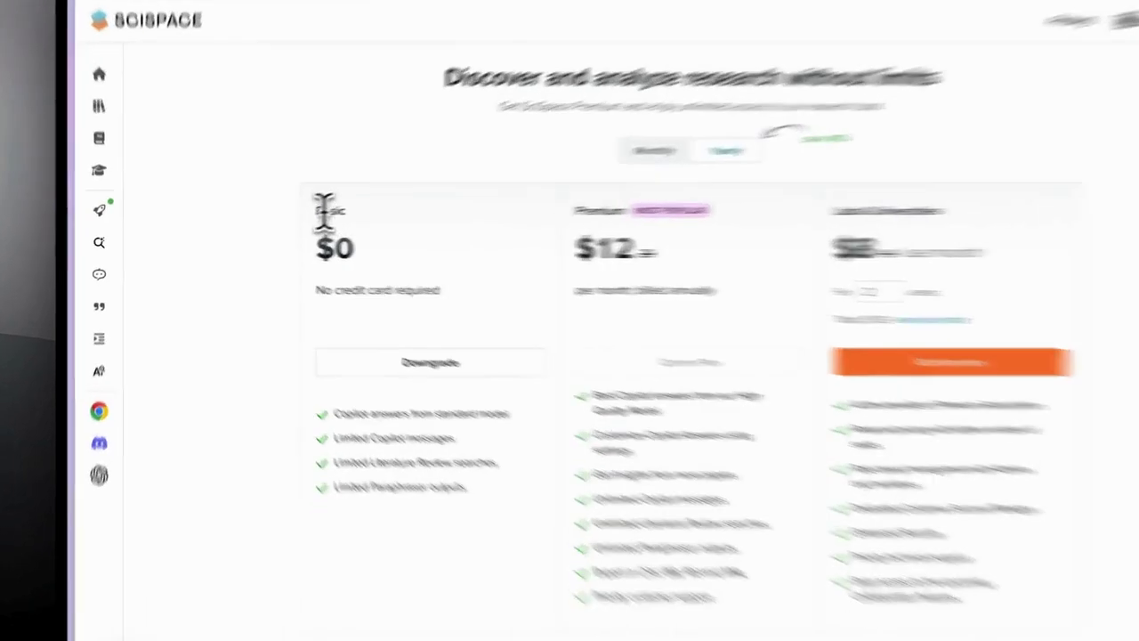
pyautogui.doubleClick(294, 219)
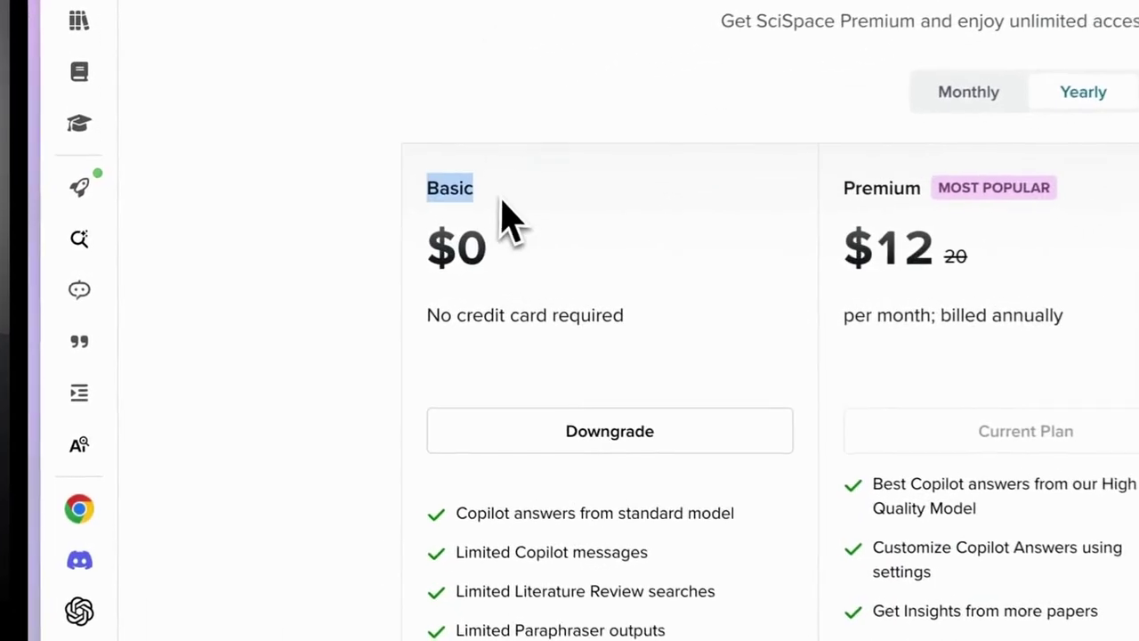
pyautogui.click(325, 235)
pyautogui.scroll(-2, 612, 290)
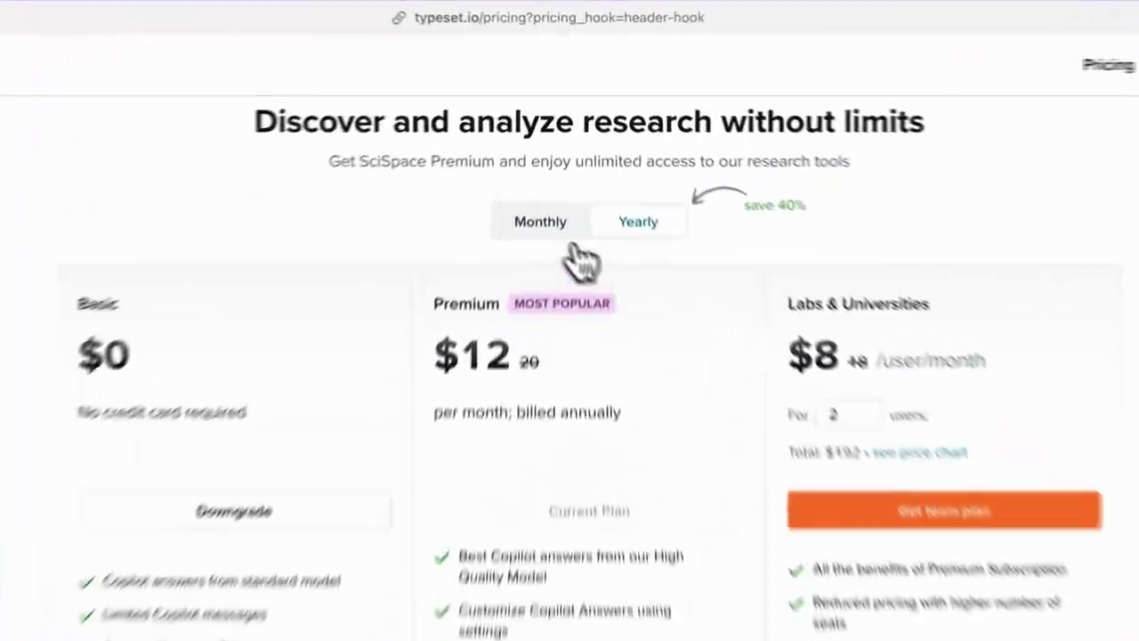
pyautogui.click(570, 226)
pyautogui.click(638, 221)
pyautogui.click(549, 223)
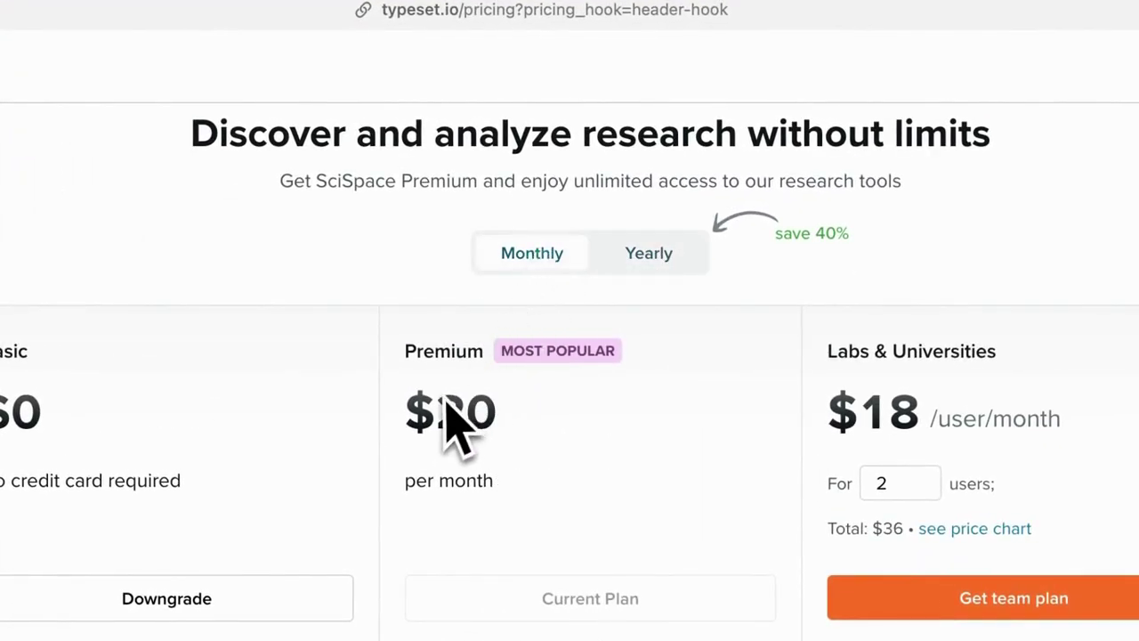
pyautogui.click(657, 262)
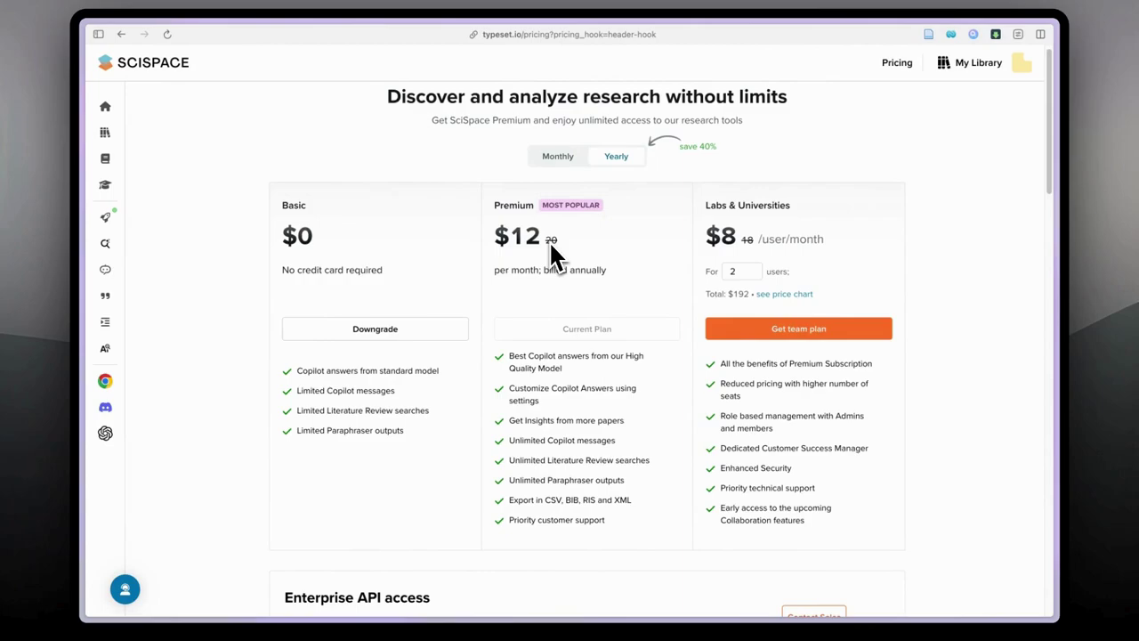
pyautogui.click(561, 158)
pyautogui.click(614, 155)
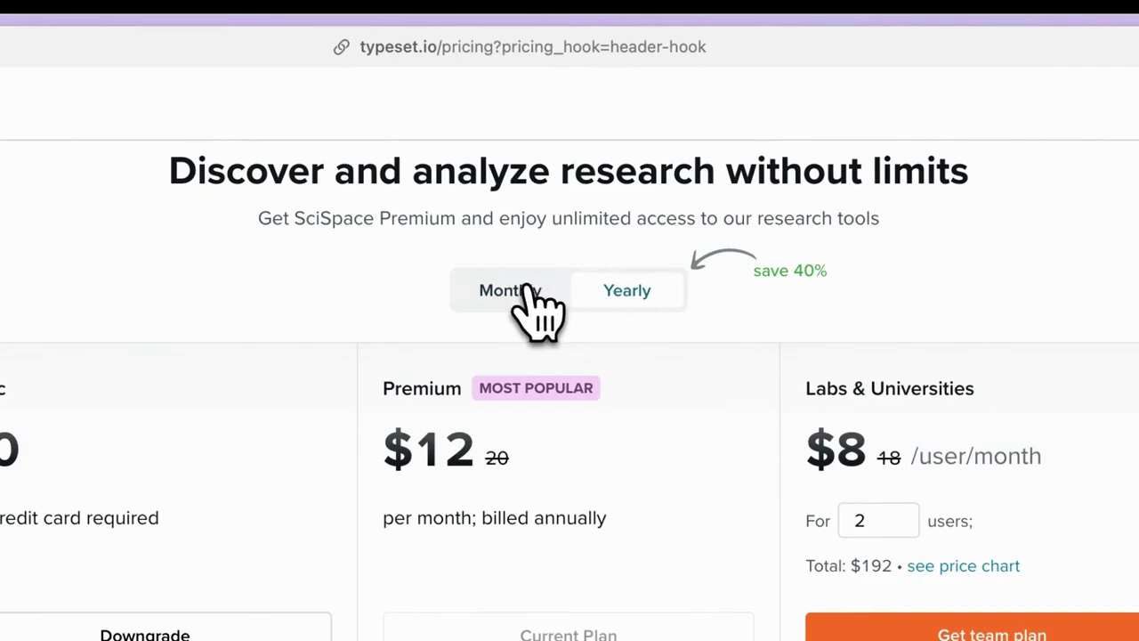
pyautogui.click(532, 291)
pyautogui.click(635, 297)
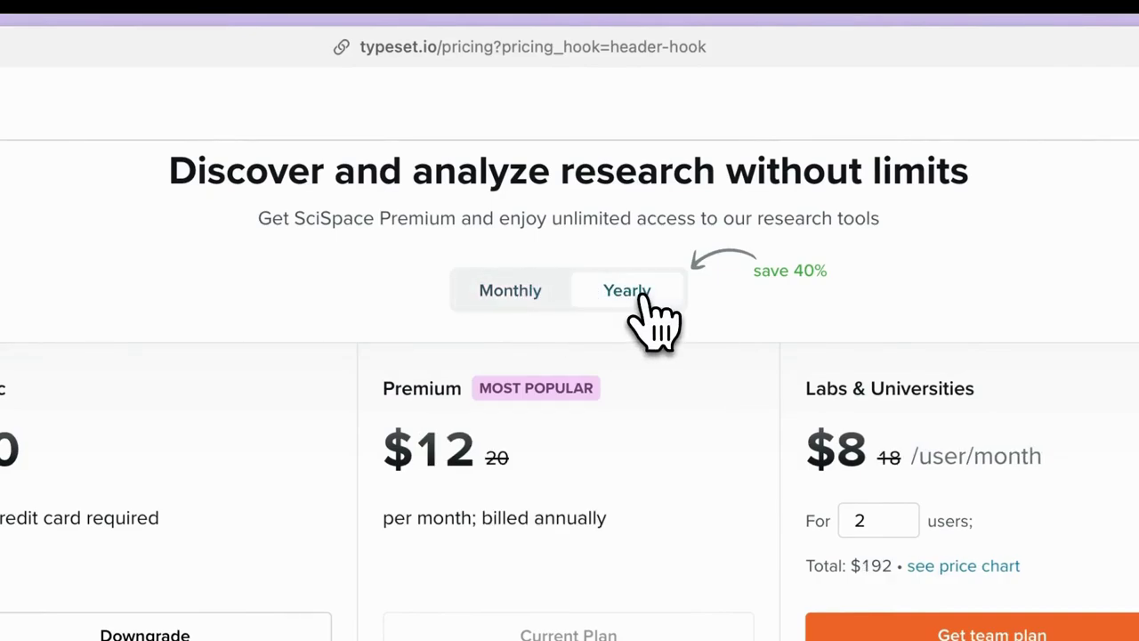
pyautogui.click(523, 294)
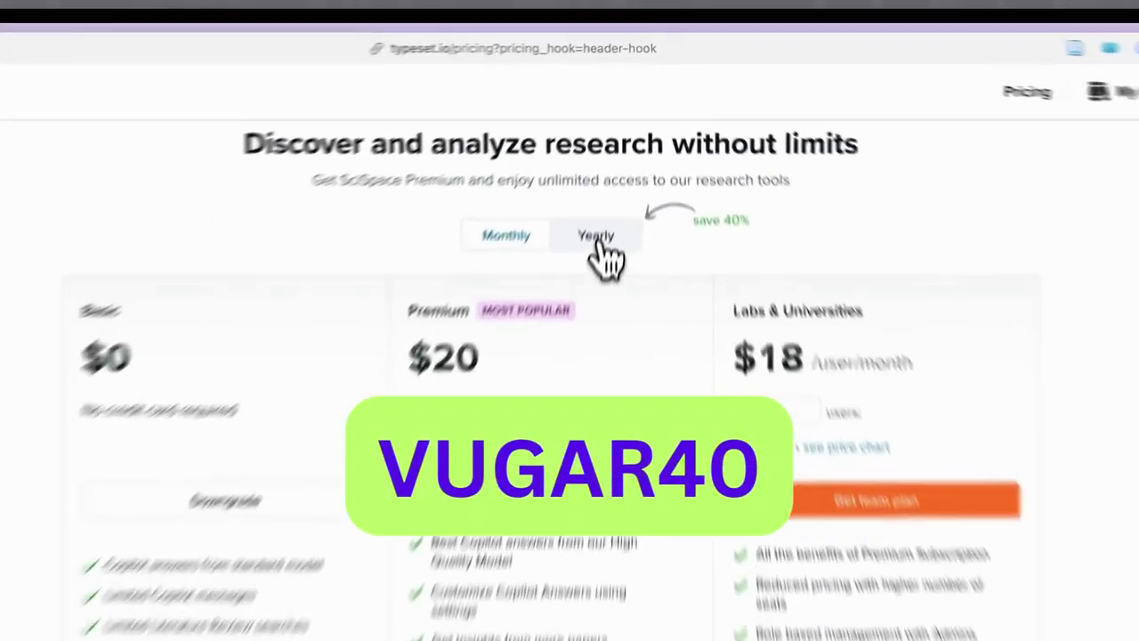
pyautogui.click(617, 157)
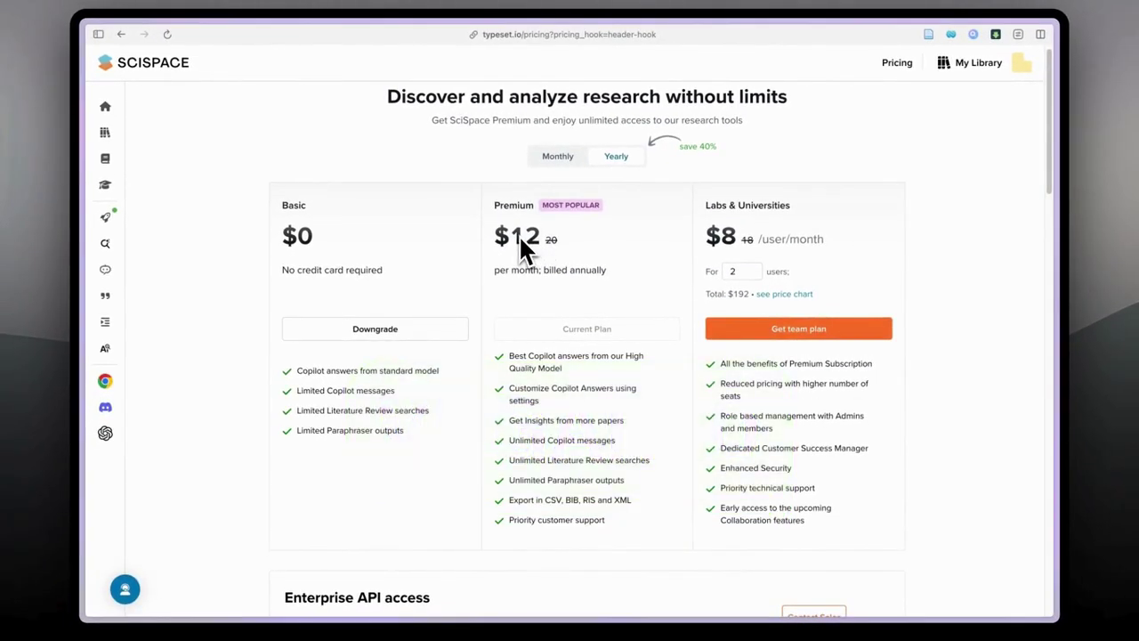
pyautogui.scroll(1, 658, 238)
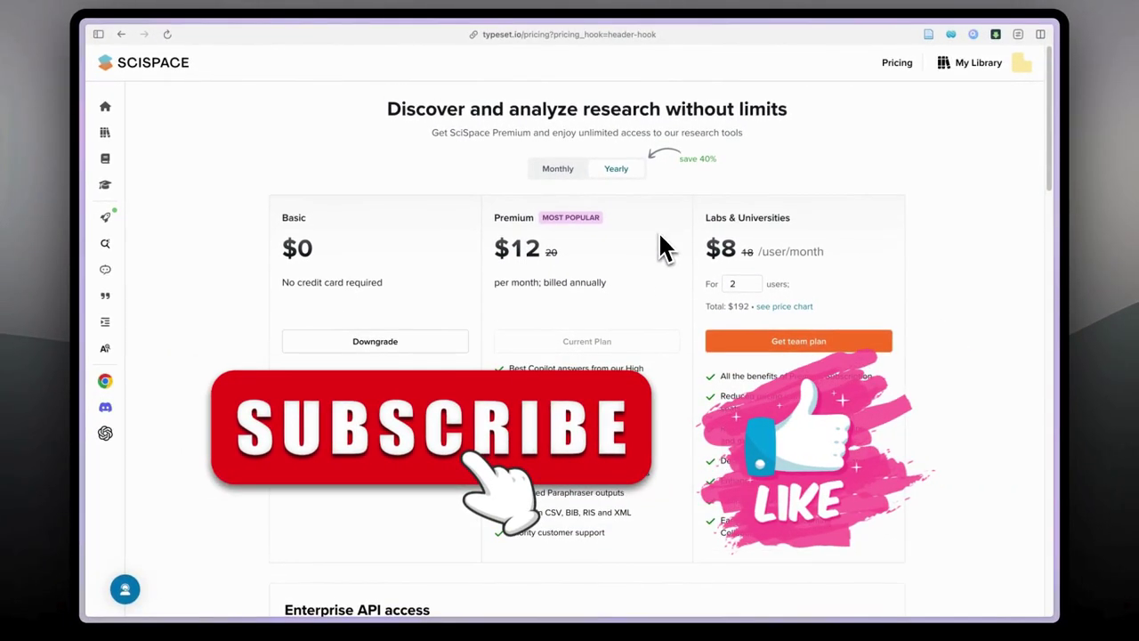